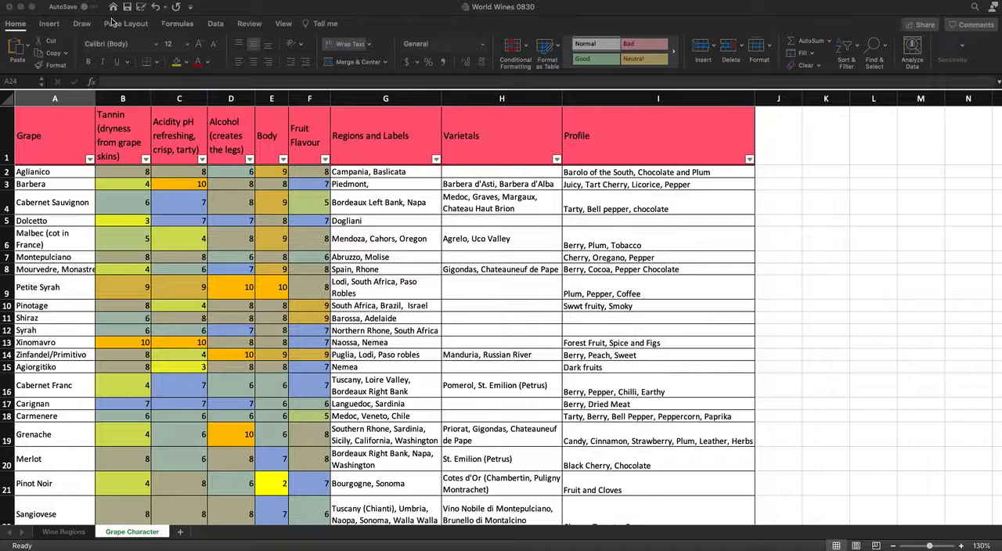
Step: Insert a recommended Stacked Bar chart from the grape characteristics in A1:F22, from Grape through Fruit Flavour
{"action": "left_click", "coordinate": [56, 30]}
{"action": "left_click", "coordinate": [49, 24]}
{"action": "left_click", "coordinate": [48, 23]}
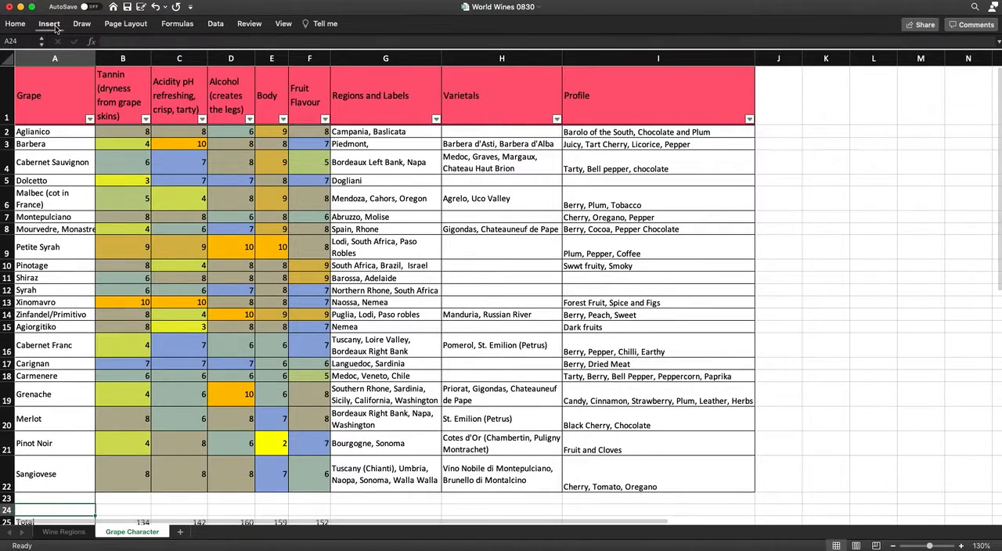
{"action": "left_click", "coordinate": [54, 27]}
{"action": "left_click_drag", "start_coordinate": [48, 126], "coordinate": [314, 460]}
{"action": "scroll", "coordinate": [322, 391], "scroll_direction": "down", "scroll_amount": 3}
{"action": "scroll", "coordinate": [322, 384], "scroll_direction": "up", "scroll_amount": 5}
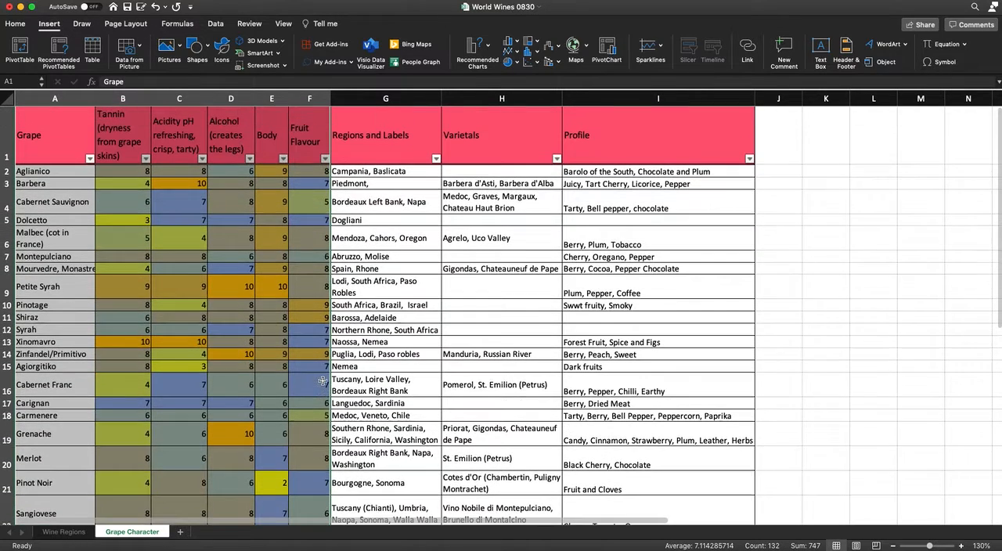
{"action": "left_click", "coordinate": [490, 52]}
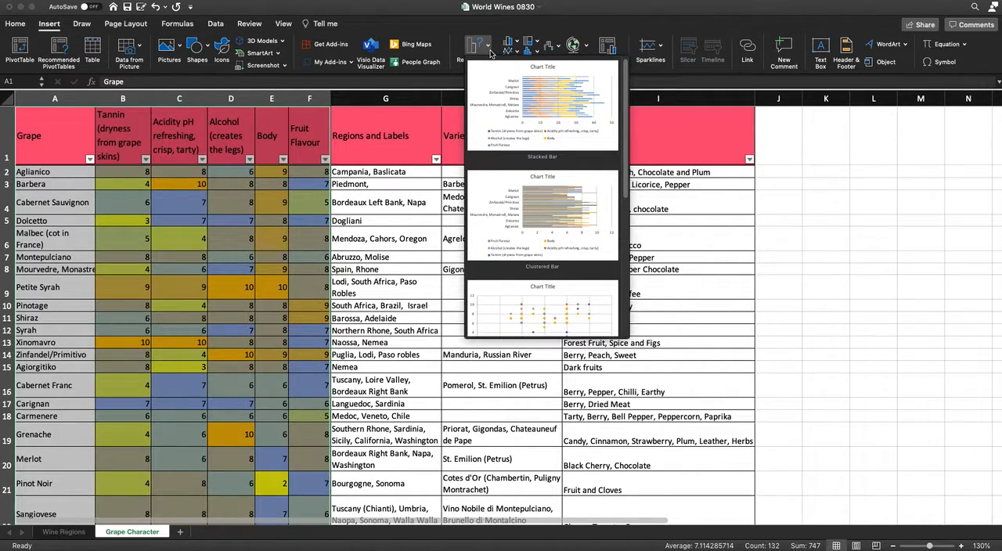
{"action": "scroll", "coordinate": [600, 213], "scroll_direction": "down", "scroll_amount": 2}
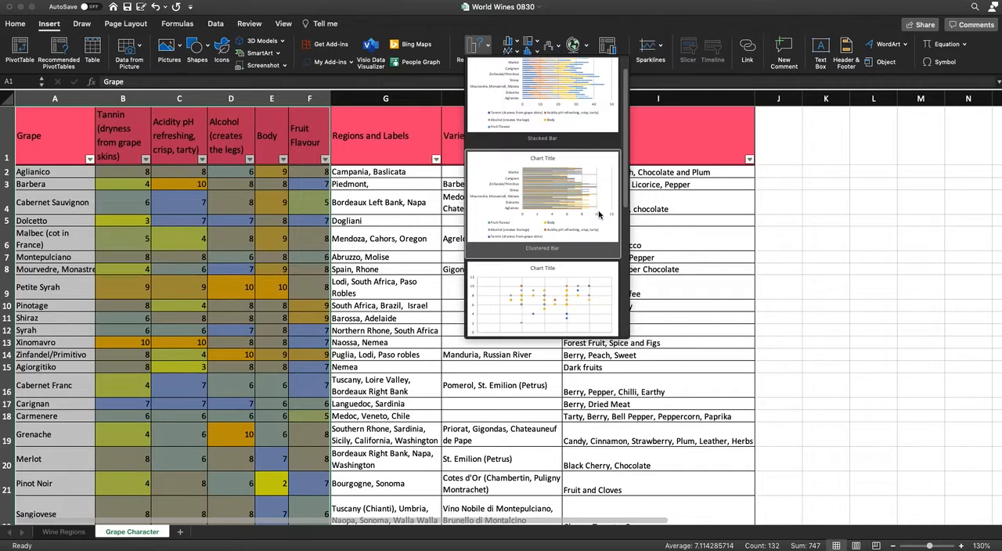
{"action": "scroll", "coordinate": [599, 214], "scroll_direction": "up", "scroll_amount": 2}
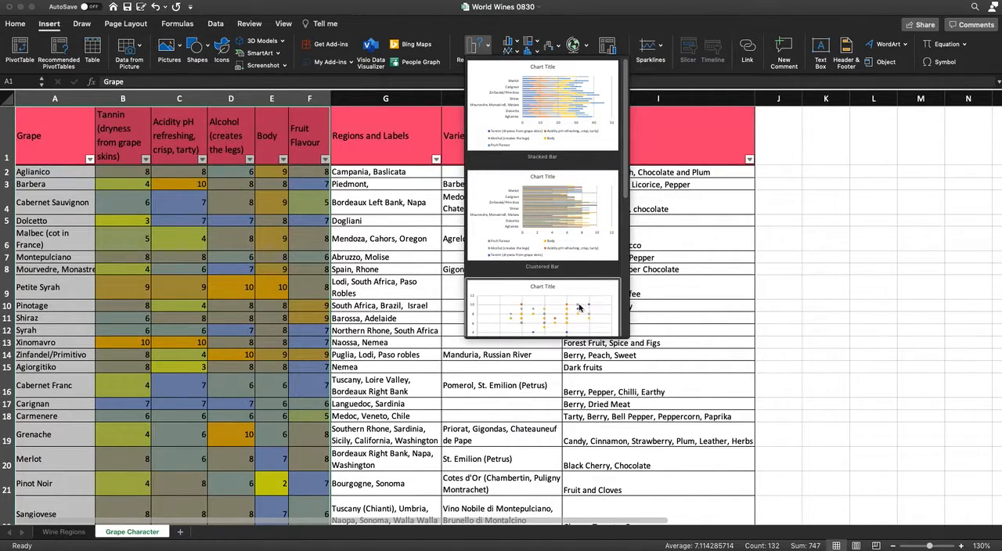
{"action": "scroll", "coordinate": [581, 312], "scroll_direction": "down", "scroll_amount": 2}
{"action": "scroll", "coordinate": [581, 313], "scroll_direction": "up", "scroll_amount": 2}
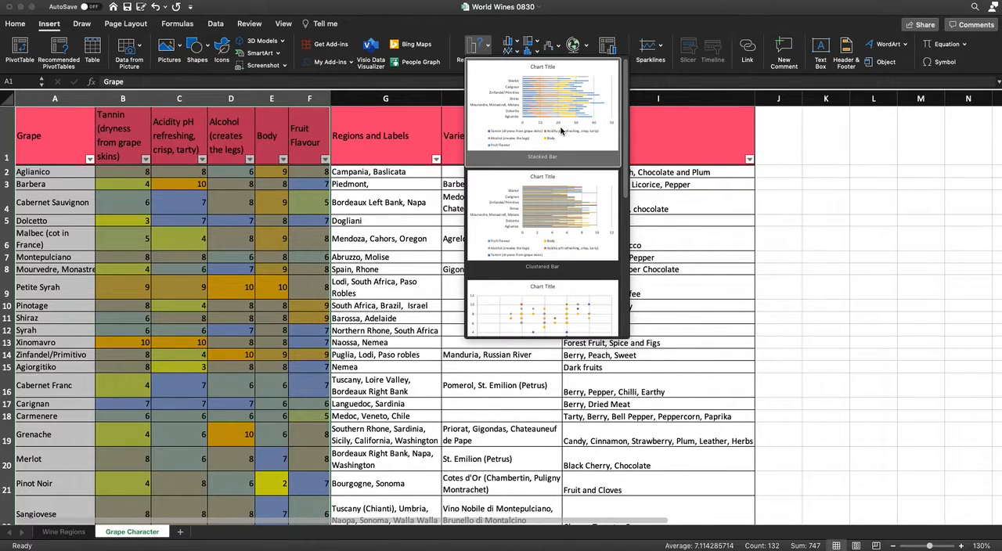
{"action": "left_click", "coordinate": [560, 131]}
Step: Move the stacked bar chart over the Profile column and enlarge it to span about columns H to M and rows 1 to 21
{"action": "left_click_drag", "start_coordinate": [563, 234], "coordinate": [802, 206]}
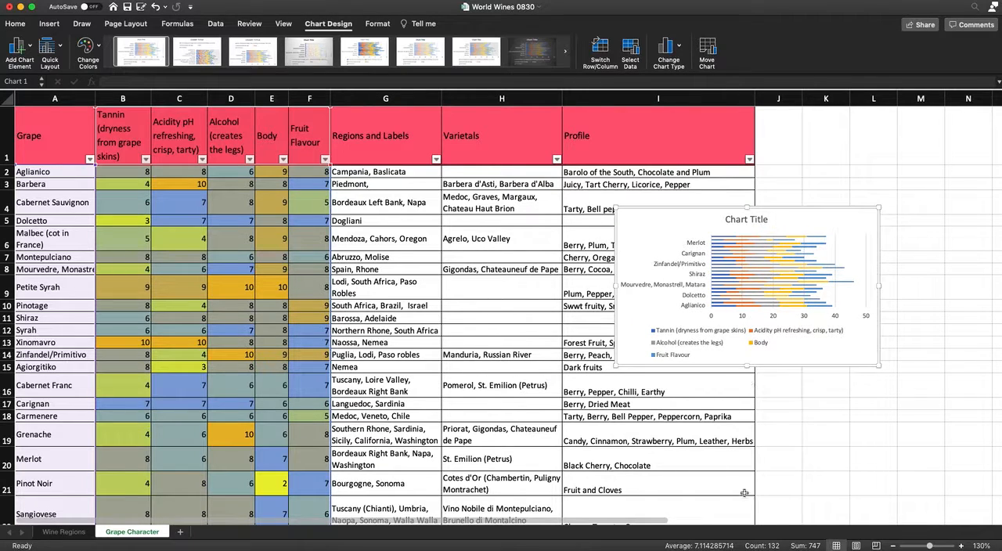
{"action": "left_click_drag", "start_coordinate": [881, 368], "coordinate": [953, 497]}
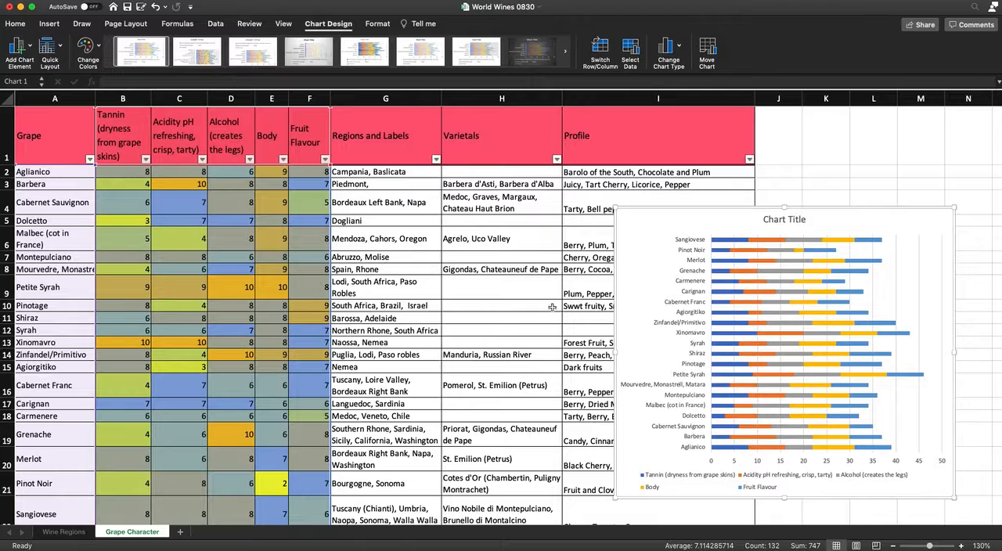
{"action": "left_click_drag", "start_coordinate": [615, 208], "coordinate": [552, 135]}
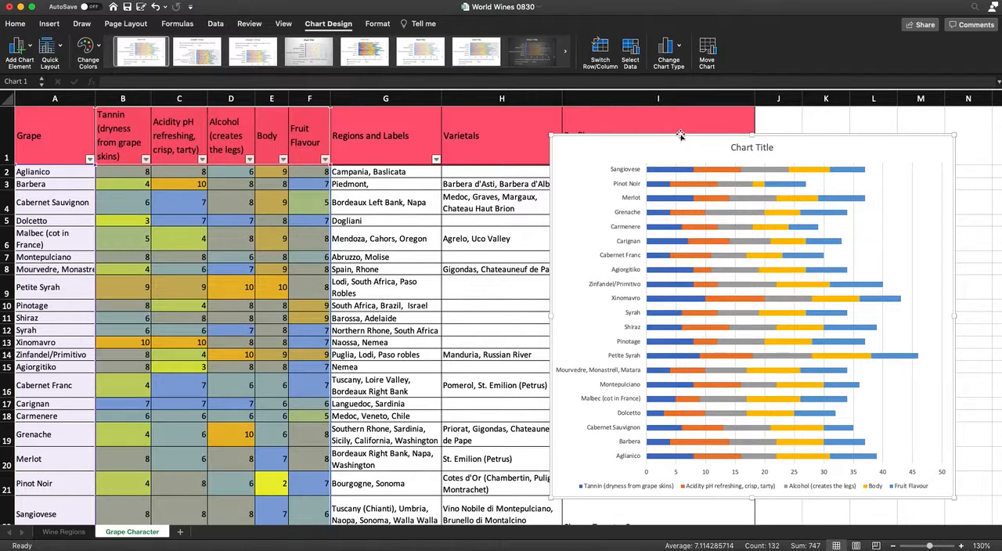
Step: Add a new worksheet after Grape Character and name it Grape Graph
{"action": "left_click", "coordinate": [180, 532]}
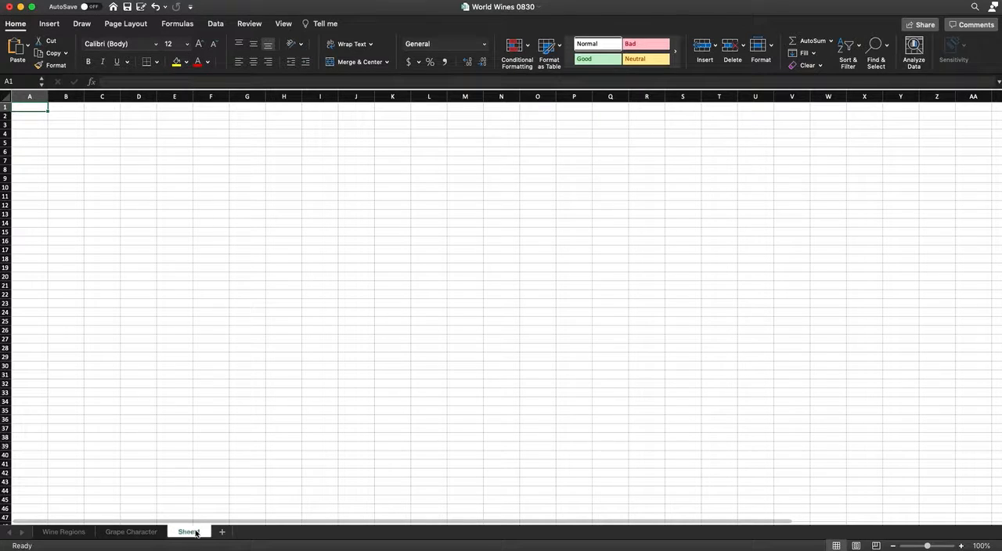
{"action": "double_click", "coordinate": [194, 533]}
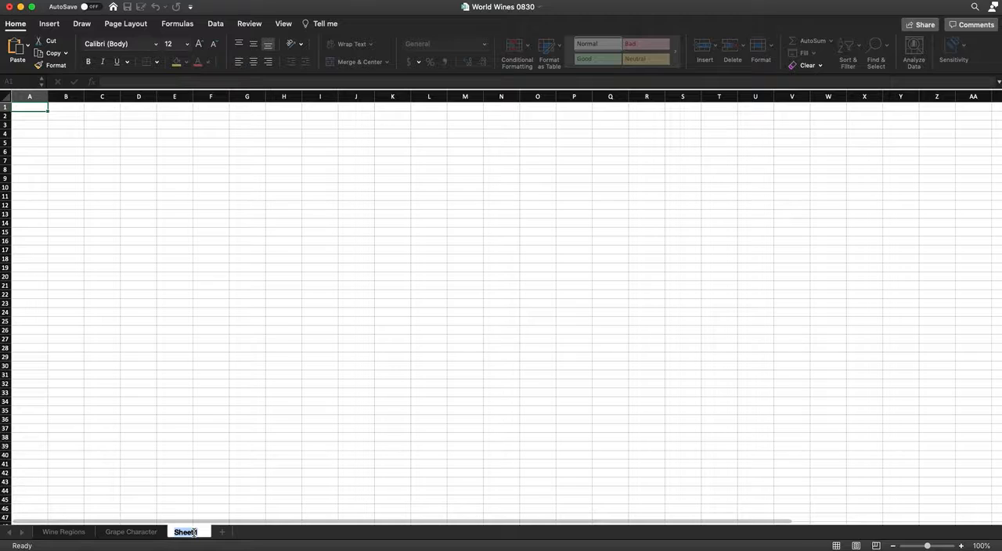
{"action": "type", "text": "Grape Graph"}
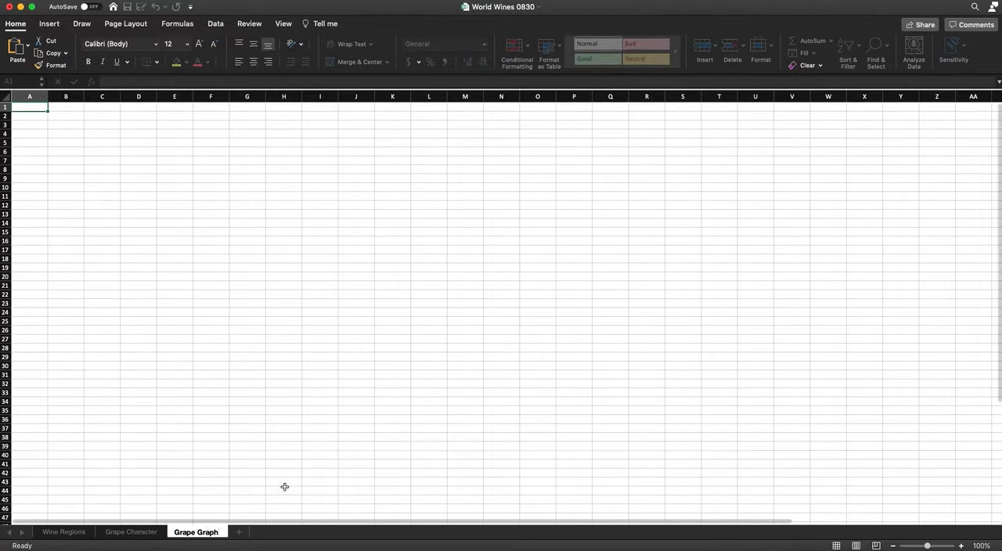
{"action": "left_click", "coordinate": [246, 412]}
Step: Paste the stacked bar chart at cell B3 of the Grape Graph sheet and enlarge it to about column R, row 43
{"action": "left_click", "coordinate": [71, 123]}
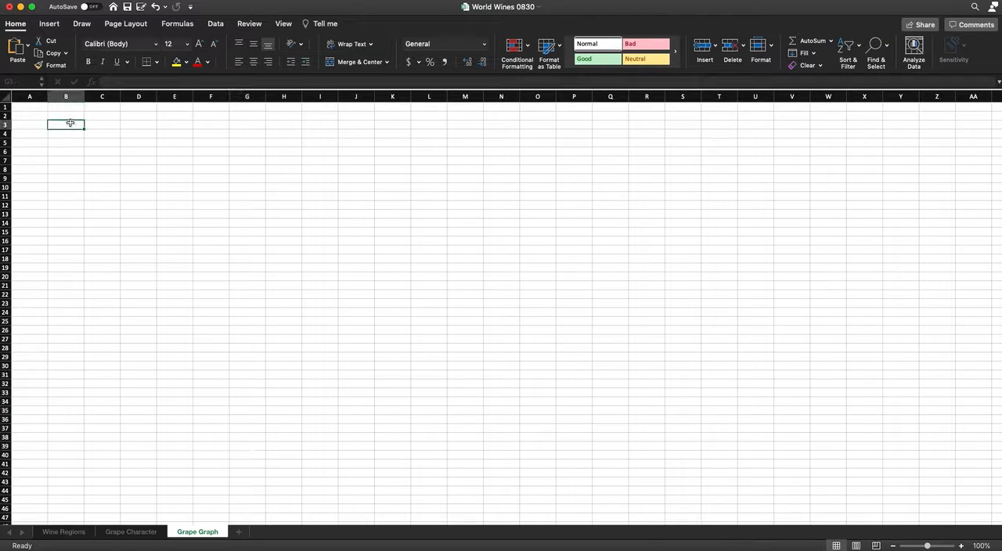
{"action": "key", "text": "super+v"}
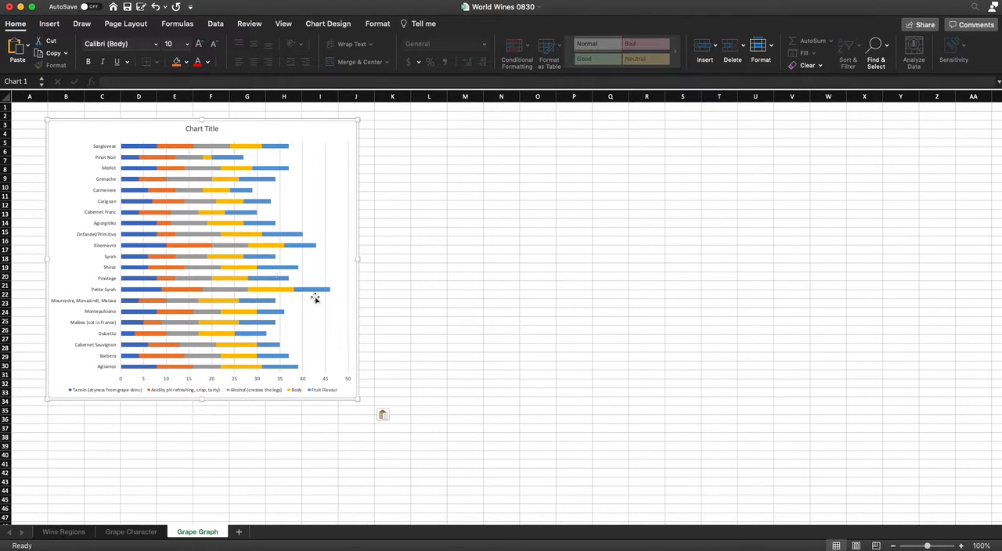
{"action": "left_click_drag", "start_coordinate": [358, 398], "coordinate": [669, 449]}
{"action": "scroll", "coordinate": [850, 351], "scroll_direction": "up", "scroll_amount": 2}
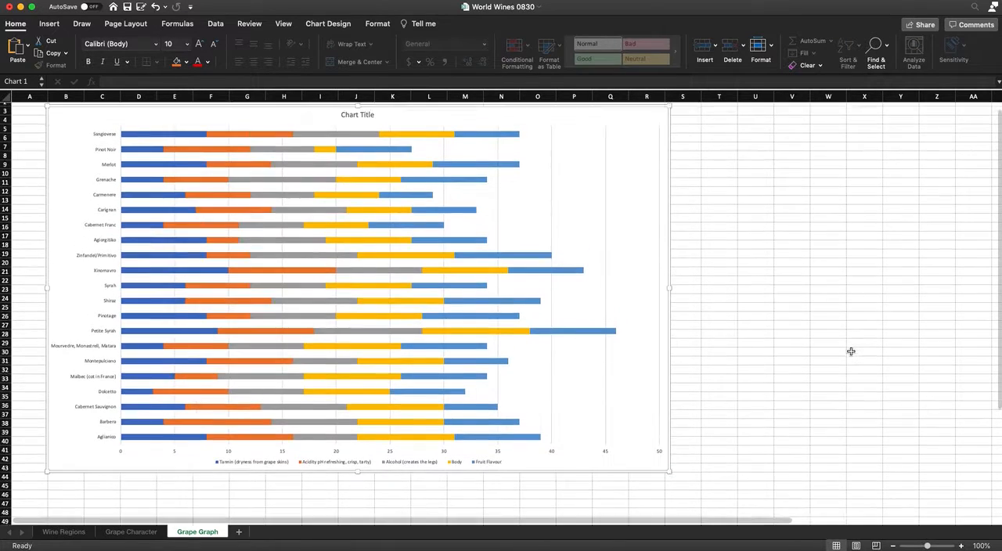
Step: Change the chart title to Grape Graph and deselect the title
{"action": "left_click", "coordinate": [367, 128]}
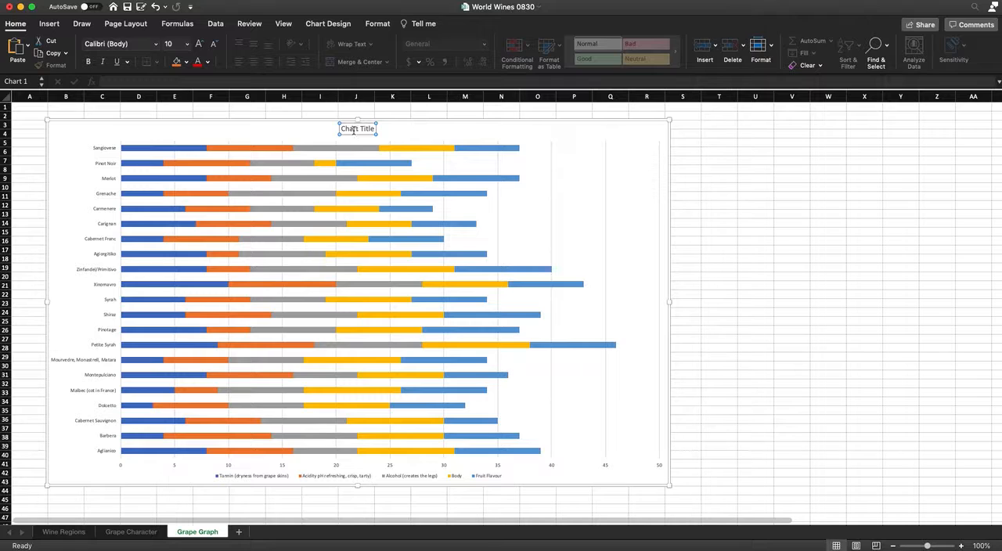
{"action": "double_click", "coordinate": [342, 129]}
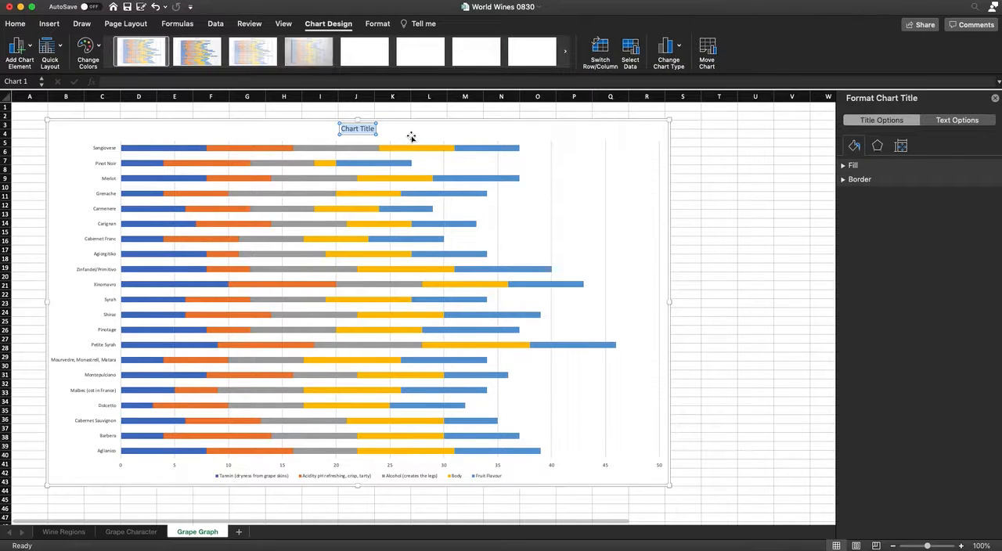
{"action": "type", "text": "Grape"}
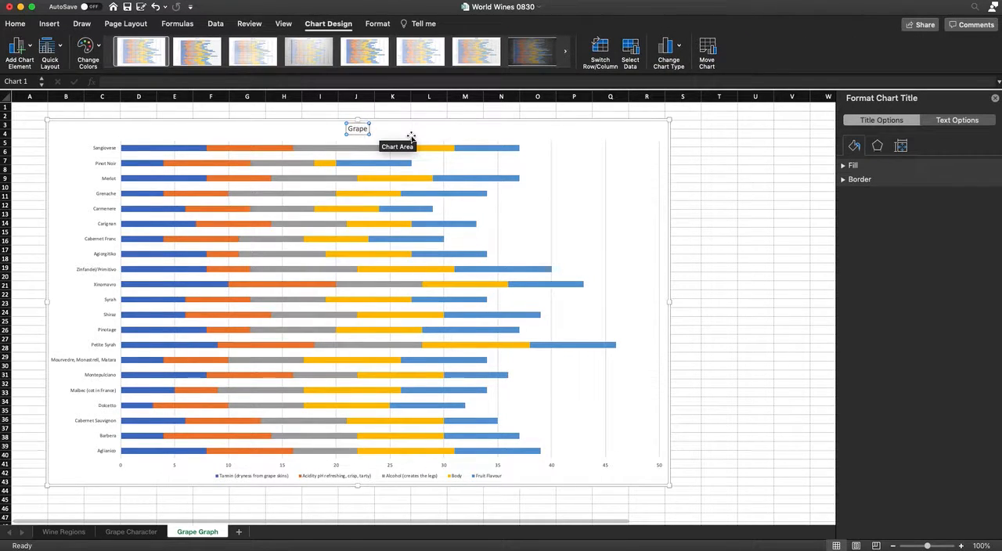
{"action": "type", "text": " Graph"}
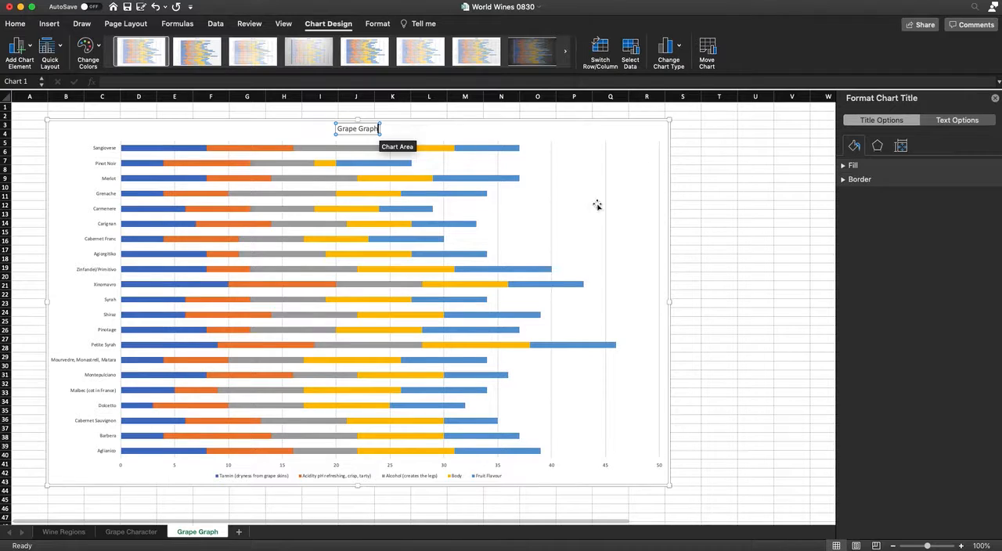
{"action": "left_click", "coordinate": [720, 285]}
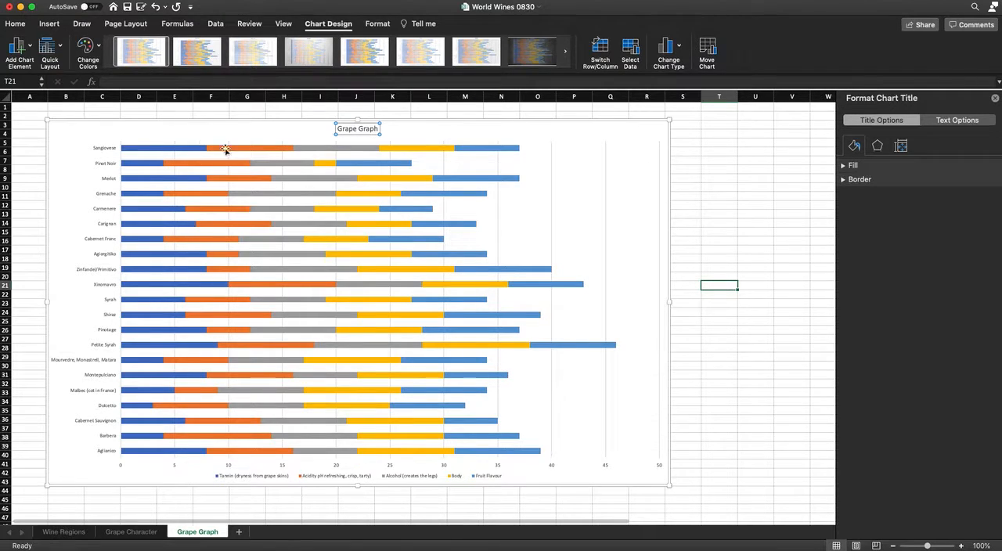
{"action": "key", "text": "Escape"}
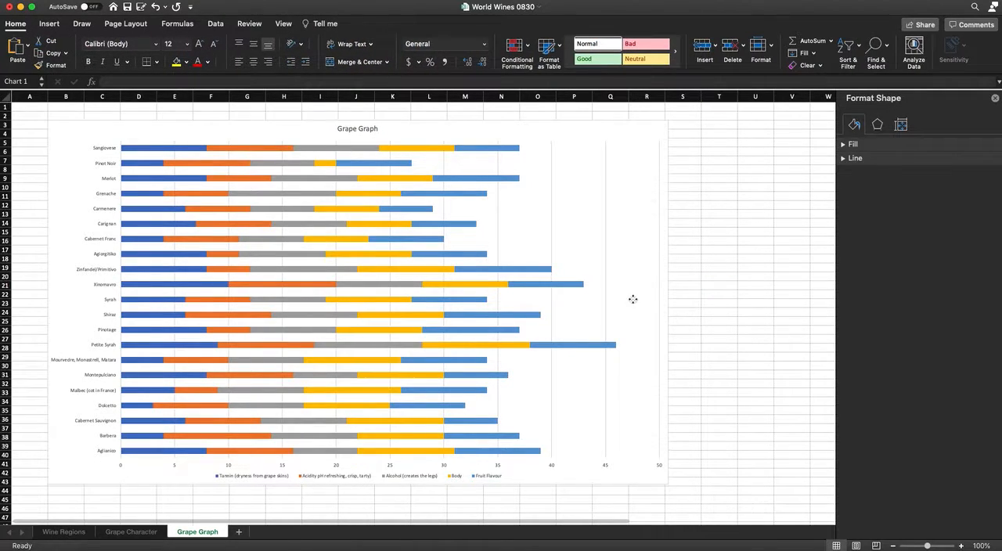
Step: Widen the Grape Graph chart to the right until it reaches about column U
{"action": "left_click", "coordinate": [666, 291]}
{"action": "left_click_drag", "start_coordinate": [671, 303], "coordinate": [775, 302]}
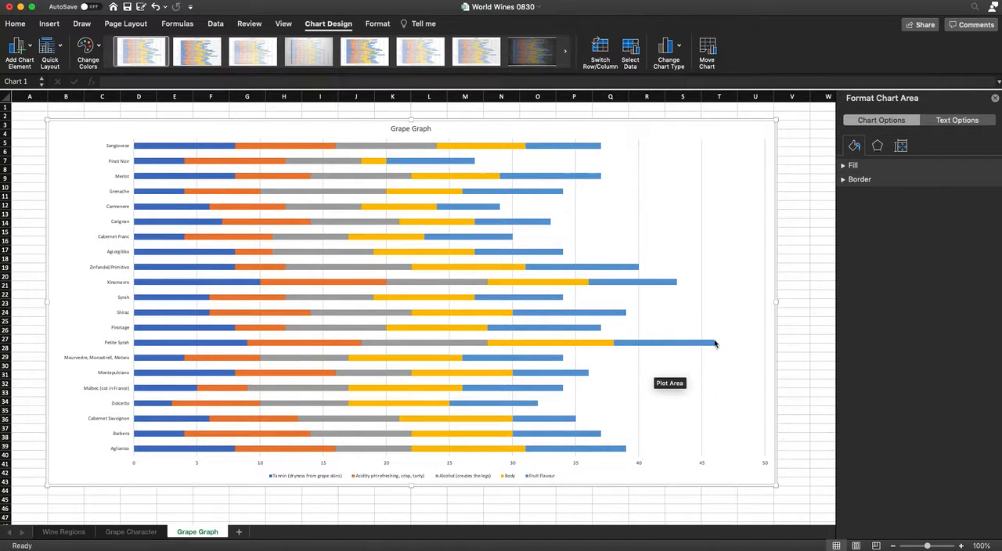
{"action": "mouse_move", "coordinate": [716, 343]}
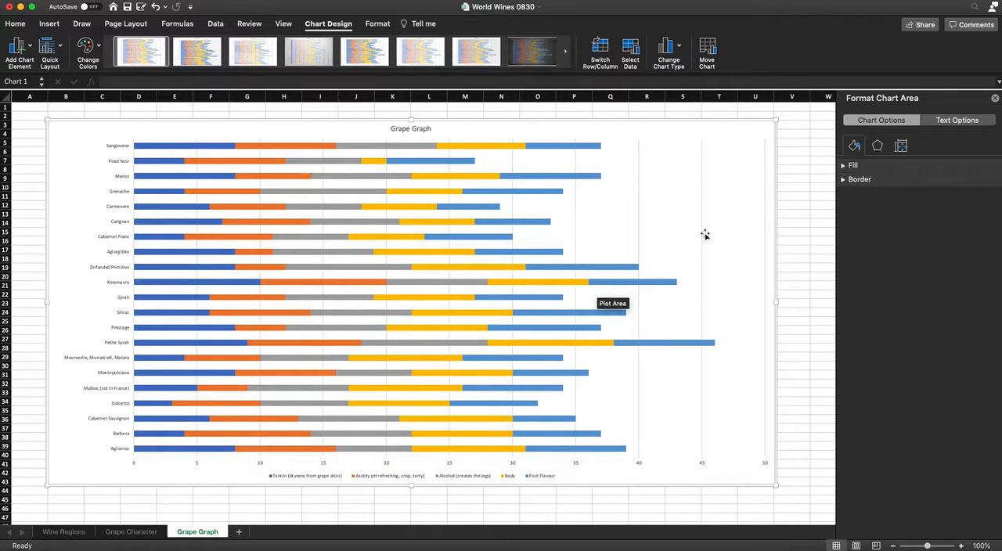
Step: Change the chart type to Clustered Column
{"action": "right_click", "coordinate": [661, 218]}
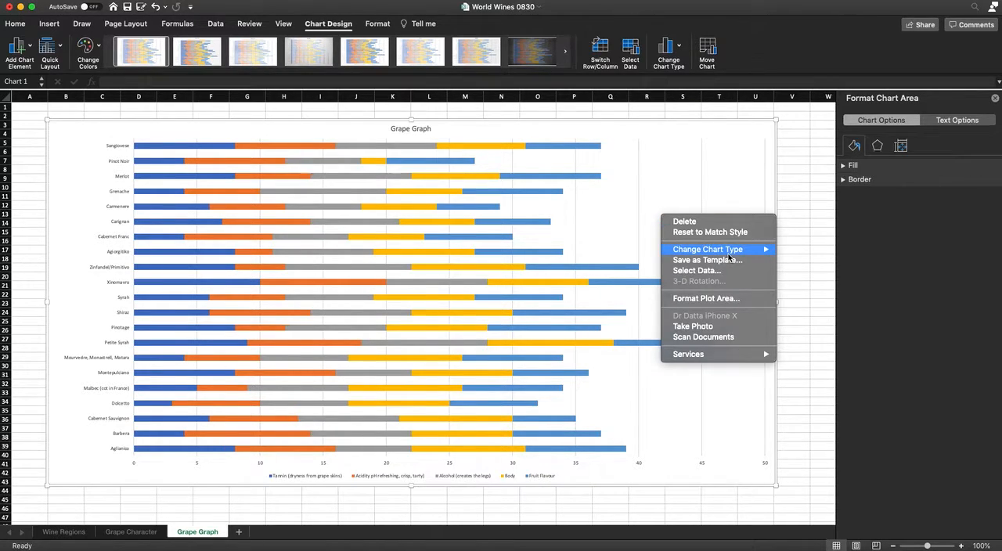
{"action": "mouse_move", "coordinate": [734, 252]}
{"action": "mouse_move", "coordinate": [790, 254]}
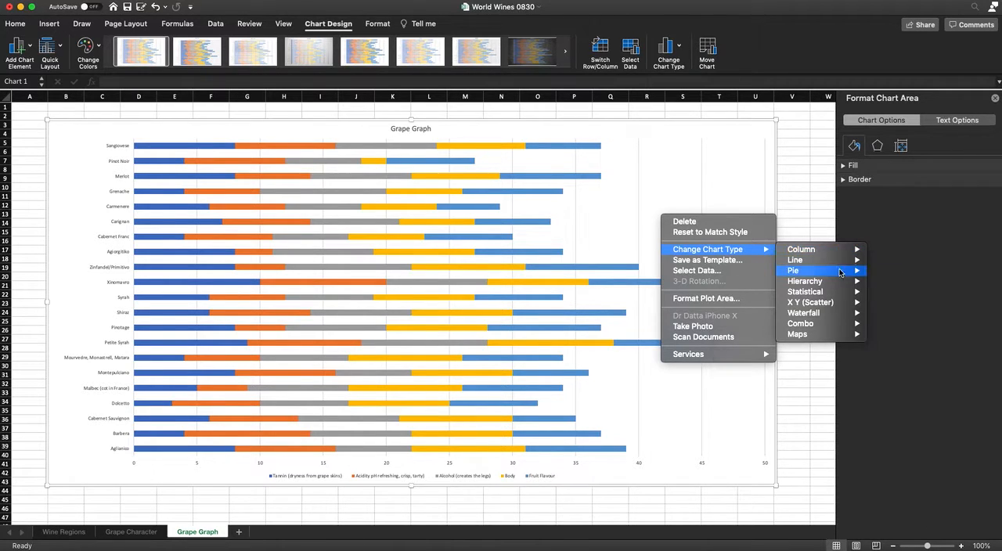
{"action": "mouse_move", "coordinate": [840, 251]}
{"action": "left_click", "coordinate": [899, 291]}
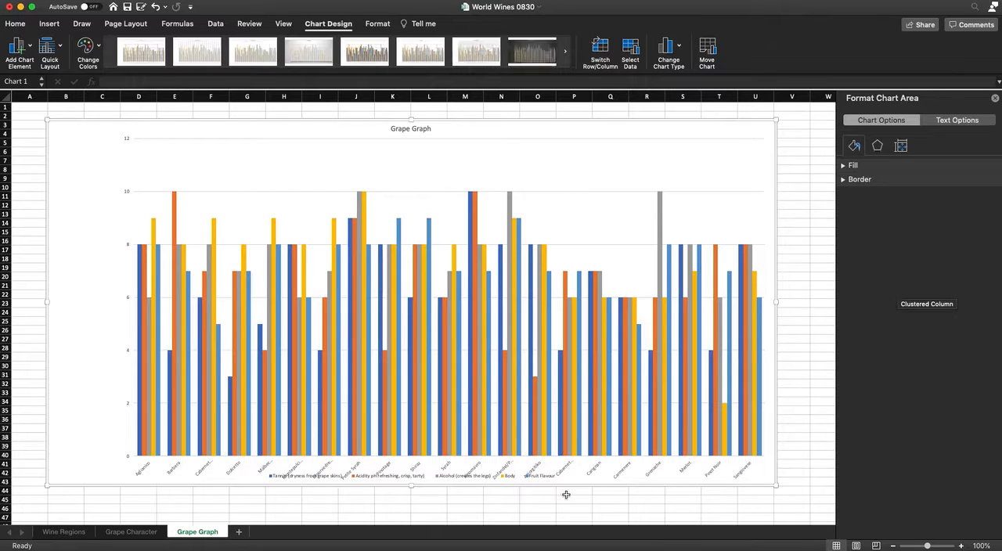
Step: Extend the chart downward to about row 46 and change its type to a plain 2-D Line chart
{"action": "left_click_drag", "start_coordinate": [411, 486], "coordinate": [411, 514]}
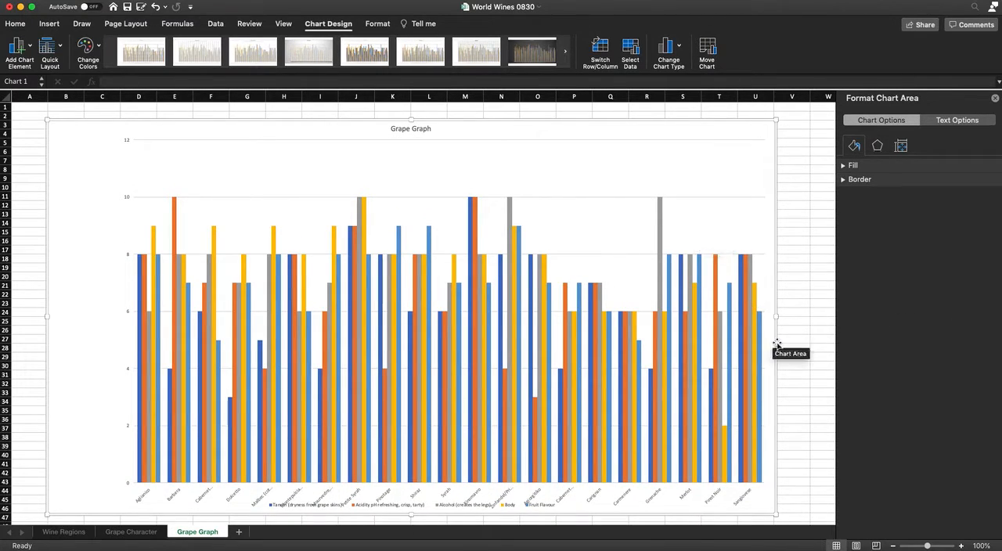
{"action": "right_click", "coordinate": [728, 192]}
{"action": "mouse_move", "coordinate": [763, 222]}
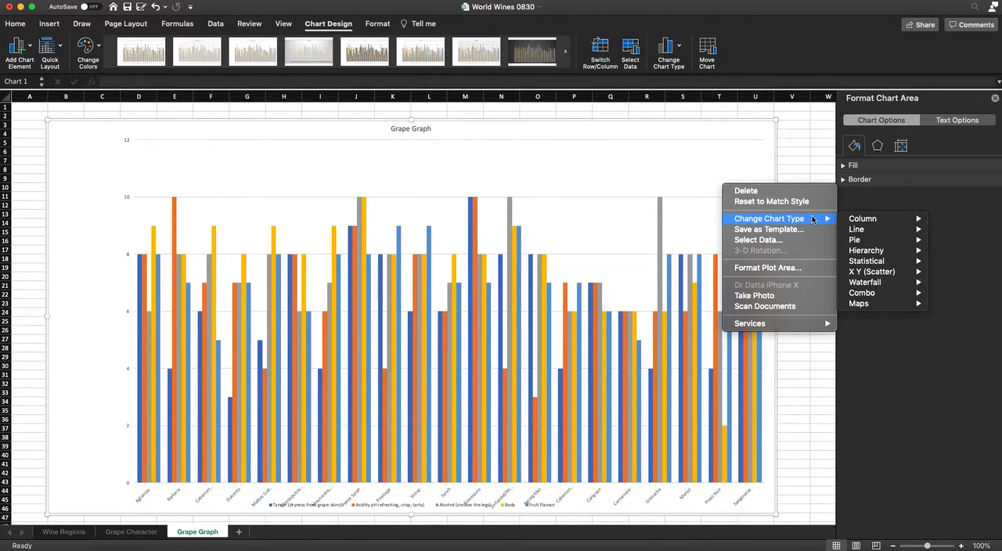
{"action": "mouse_move", "coordinate": [861, 229]}
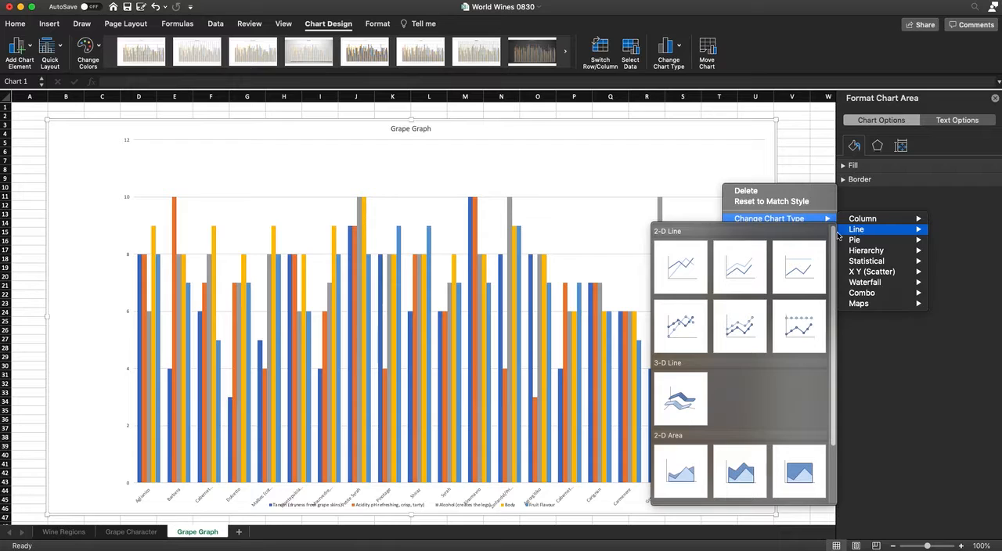
{"action": "left_click", "coordinate": [682, 284]}
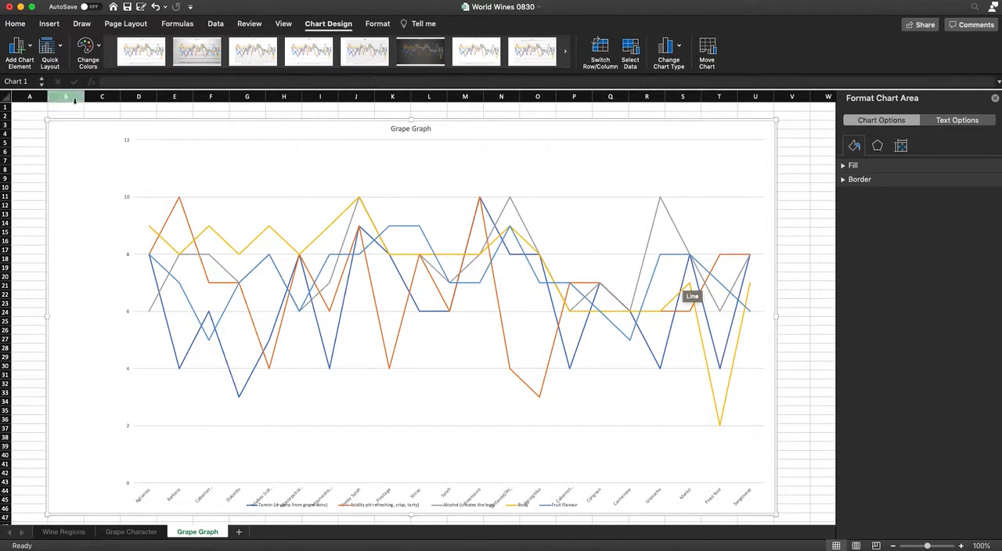
Step: Apply the quick layout with a data table beneath the plot and widen the chart to about the start of column V
{"action": "left_click", "coordinate": [64, 48]}
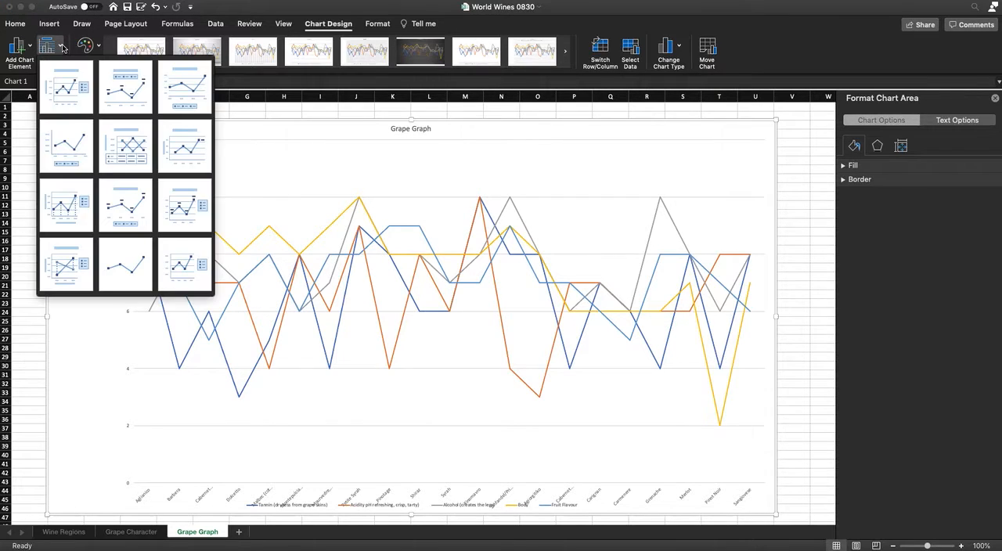
{"action": "left_click", "coordinate": [110, 136]}
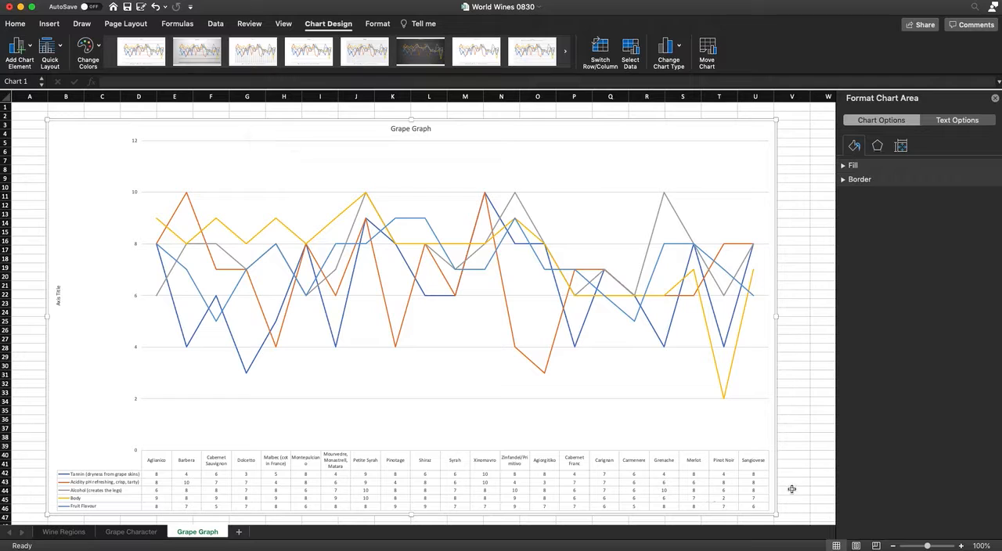
{"action": "left_click_drag", "start_coordinate": [773, 316], "coordinate": [794, 317]}
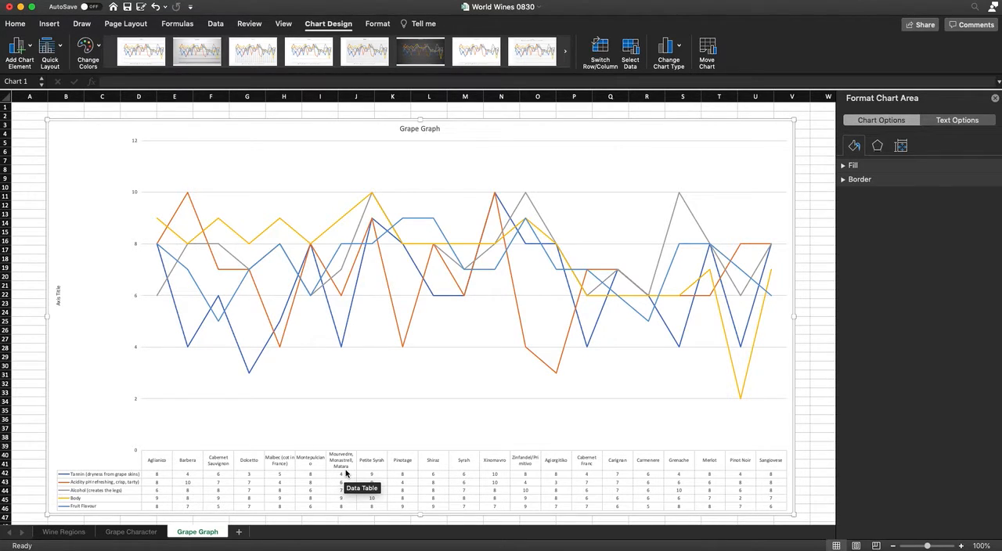
Step: Delete the vertical axis title and widen the plot area to fill the chart, then deselect the chart
{"action": "left_click", "coordinate": [58, 291]}
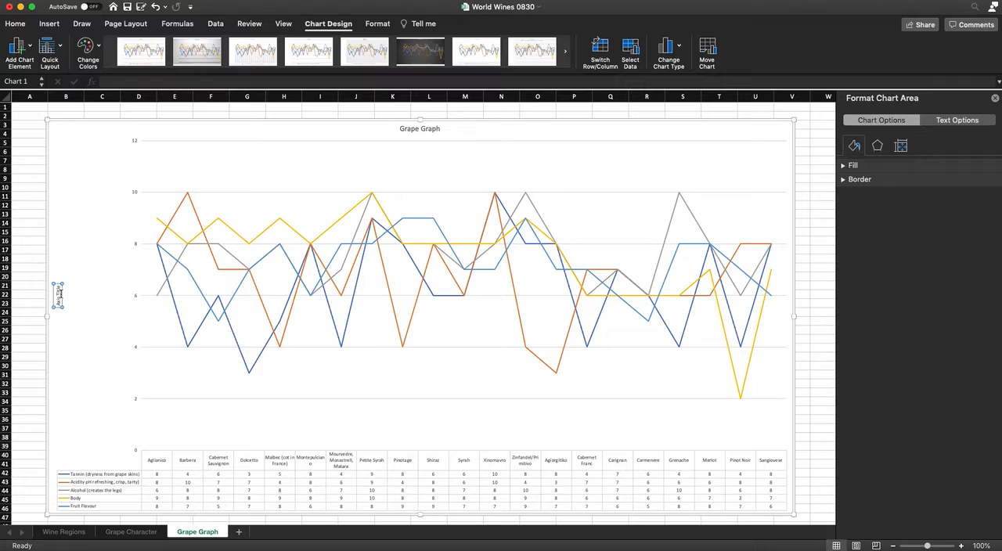
{"action": "left_click", "coordinate": [104, 307]}
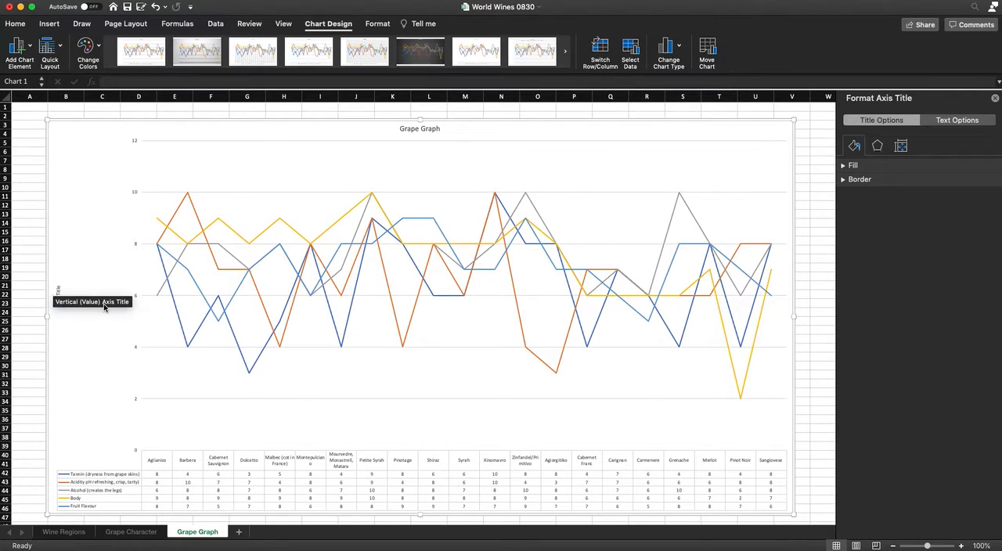
{"action": "left_click", "coordinate": [147, 332]}
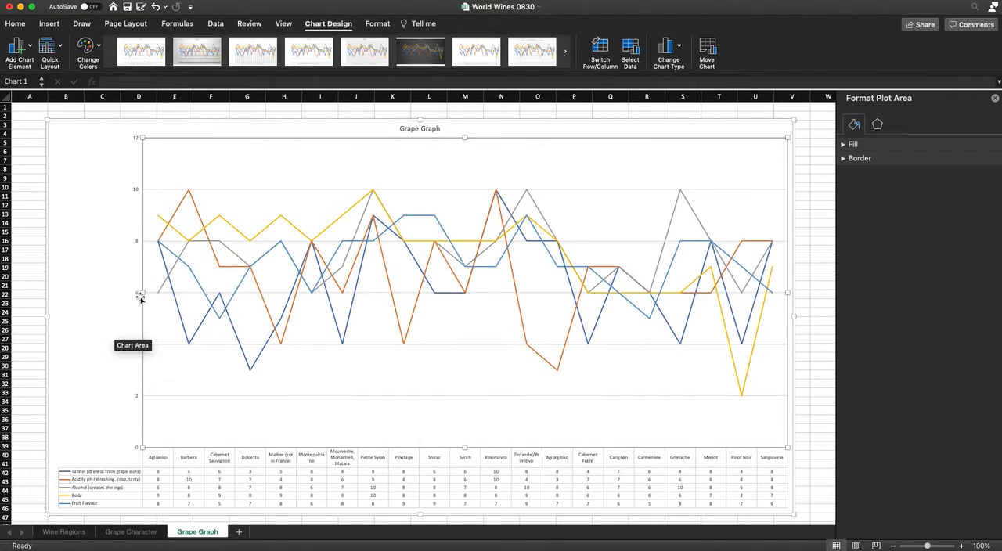
{"action": "left_click_drag", "start_coordinate": [141, 294], "coordinate": [61, 288]}
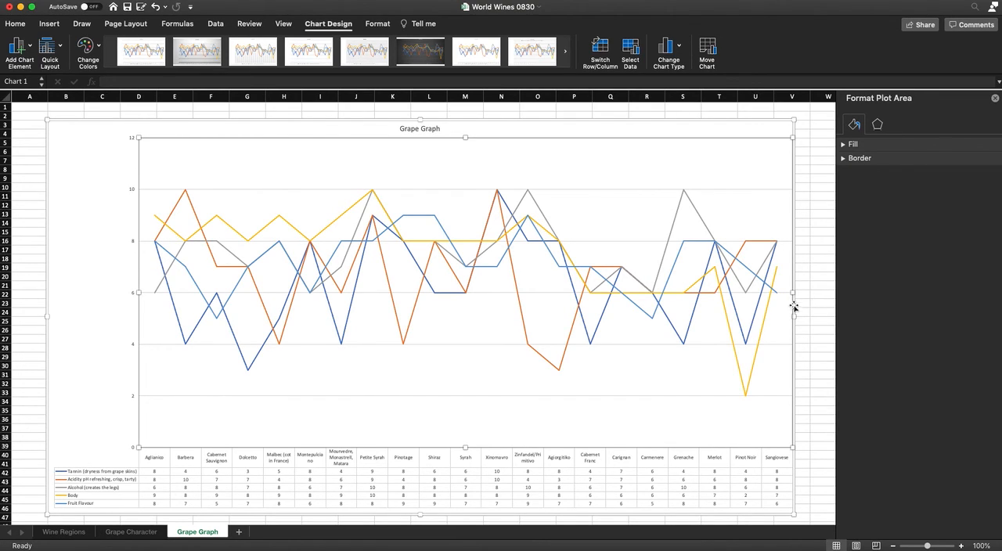
{"action": "left_click", "coordinate": [798, 295]}
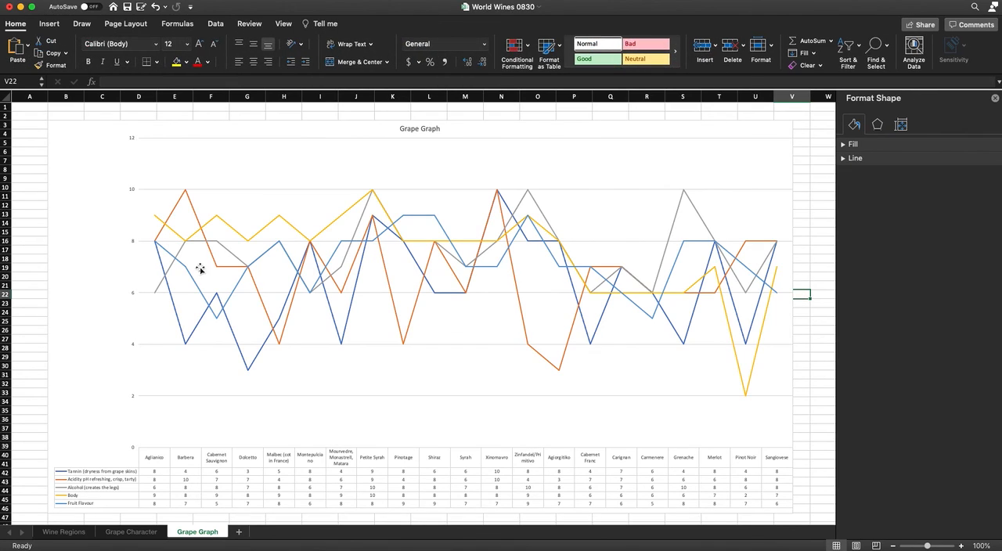